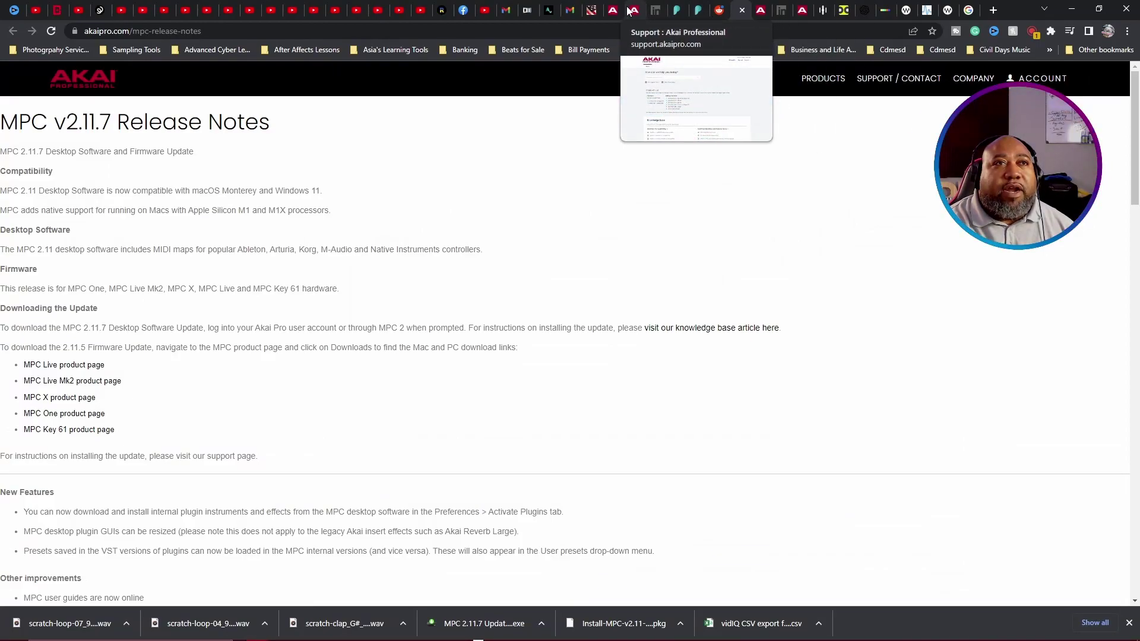
Step: Go from the MPC Series product listing to the MPC Live II product page
click(612, 10)
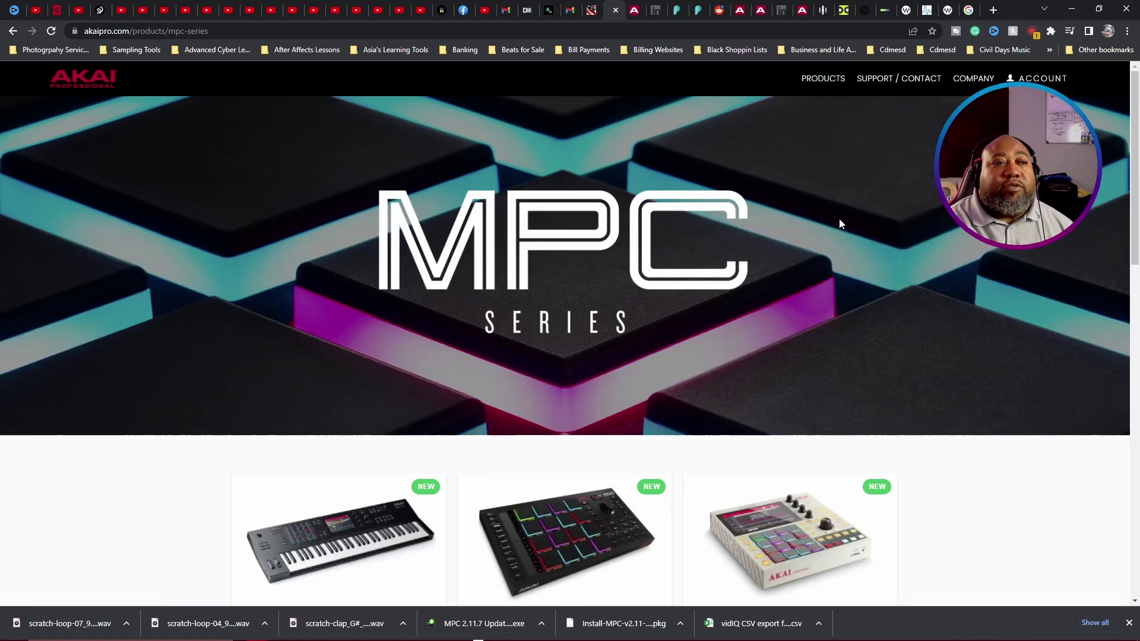
scroll(838, 224, down, 2)
scroll(881, 295, down, 1)
scroll(801, 276, down, 1)
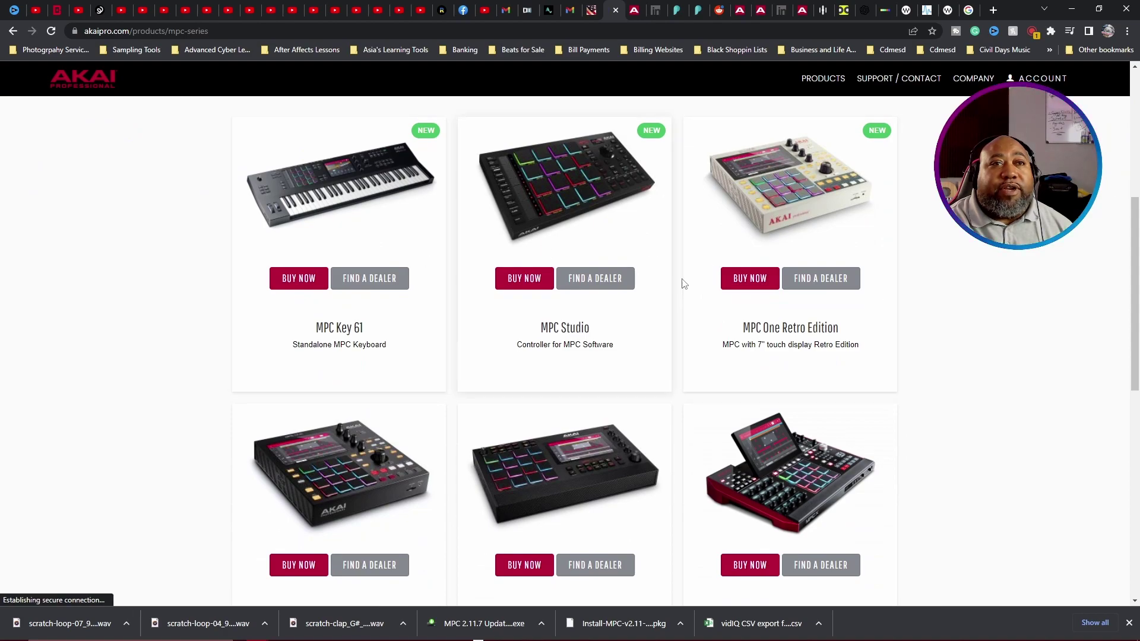
scroll(795, 434, down, 2)
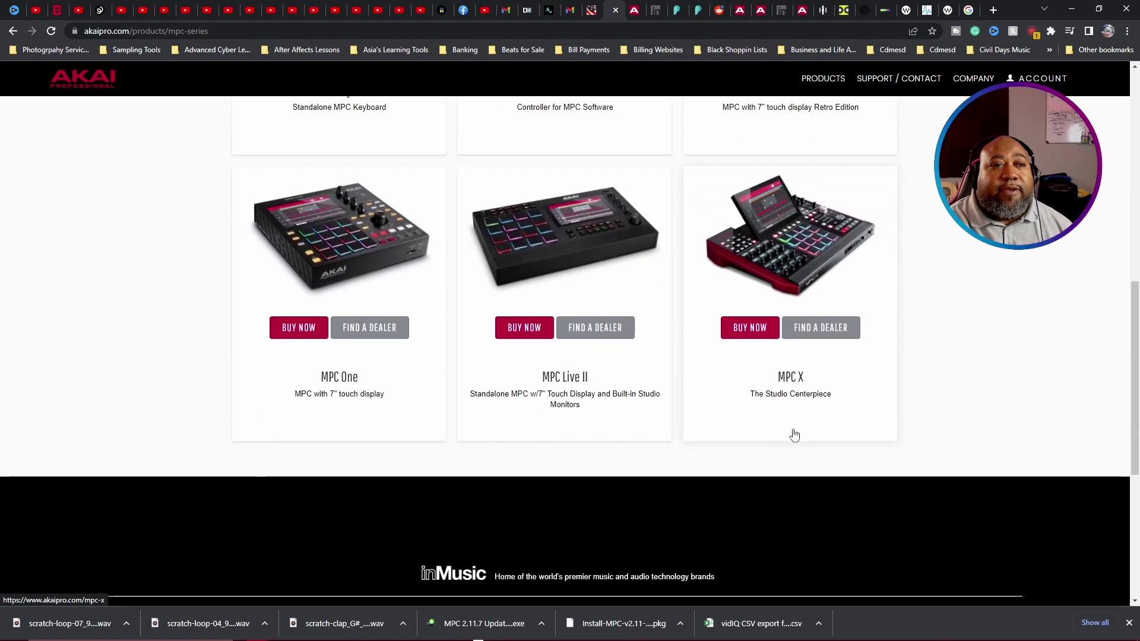
click(579, 264)
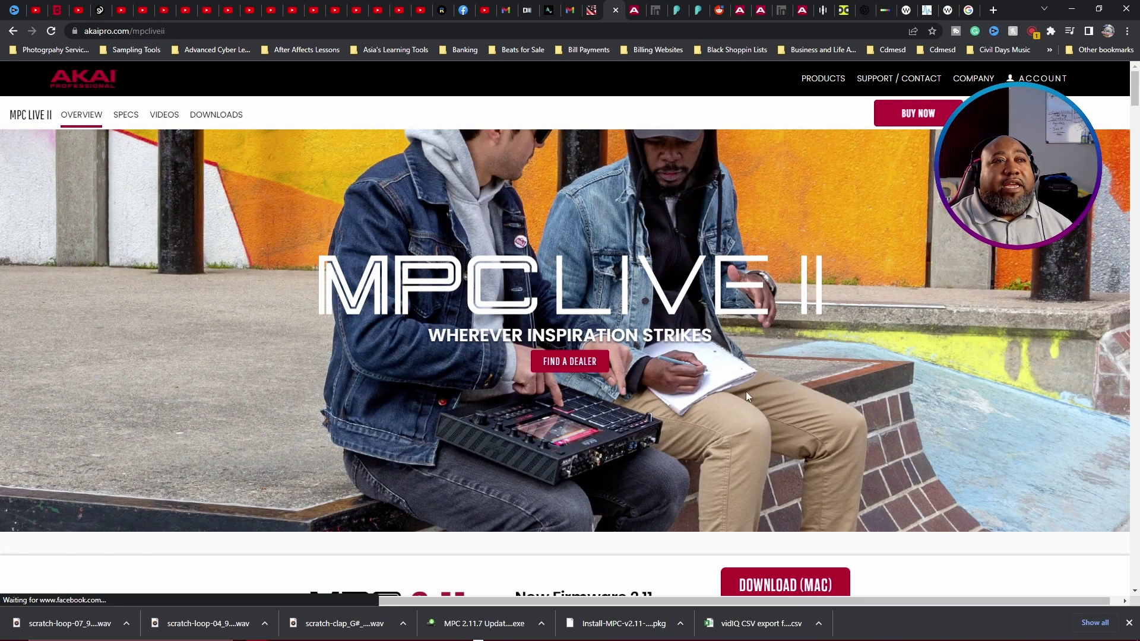
Step: Show the MPC Live II Downloads & Documents list down to the 2.11.7 updates
click(227, 120)
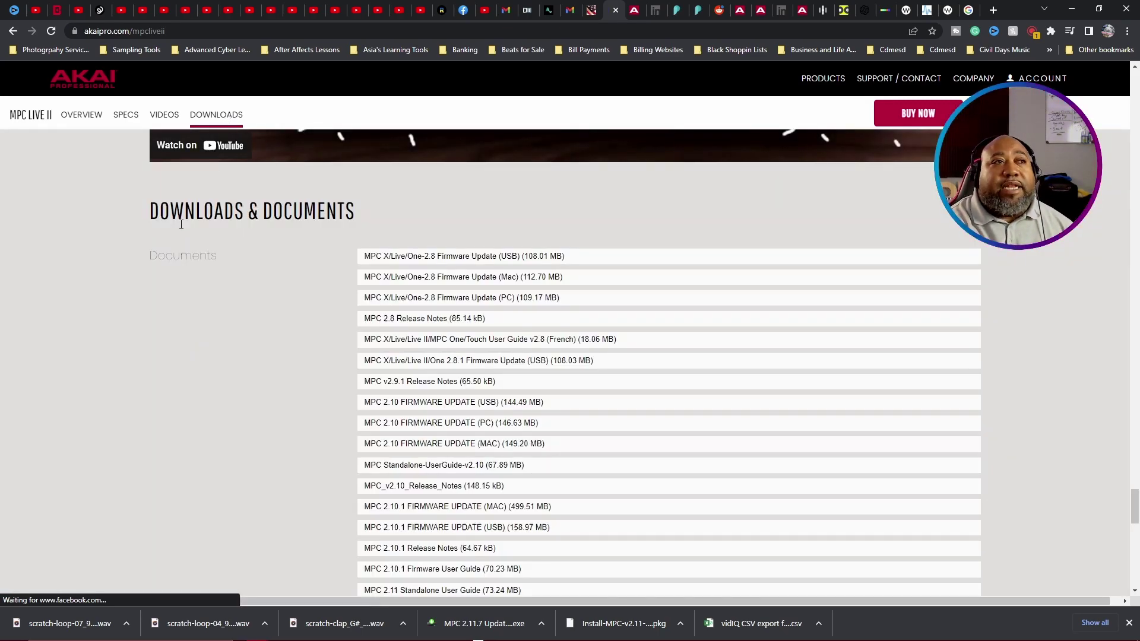
scroll(619, 312, down, 2)
scroll(621, 321, down, 1)
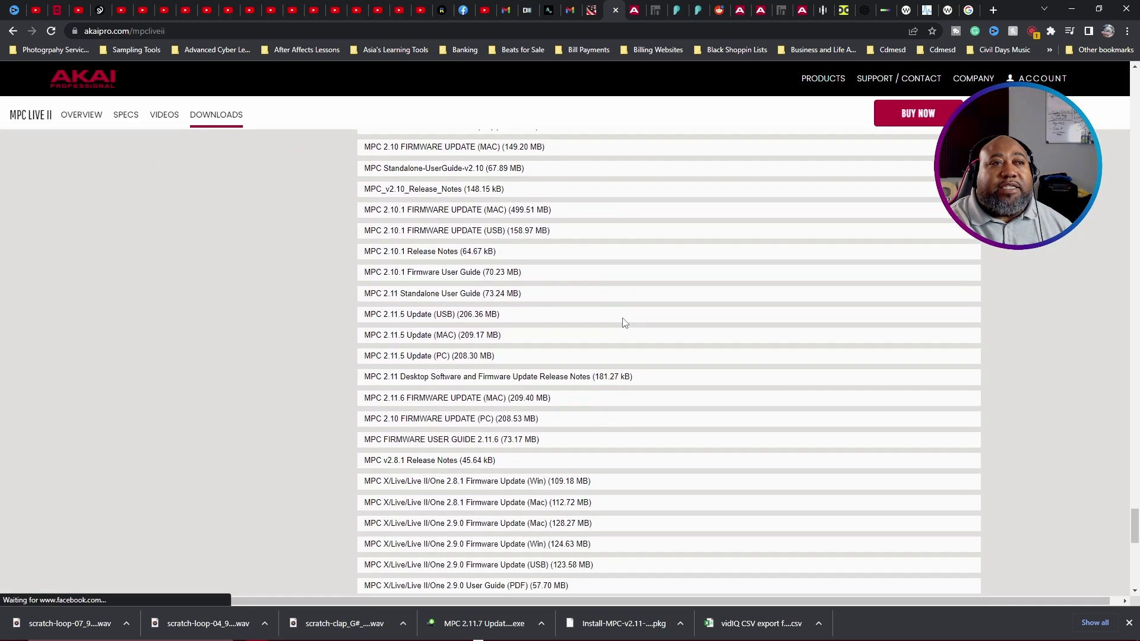
scroll(621, 321, down, 1)
scroll(622, 192, down, 1)
scroll(619, 214, down, 1)
scroll(619, 215, up, 1)
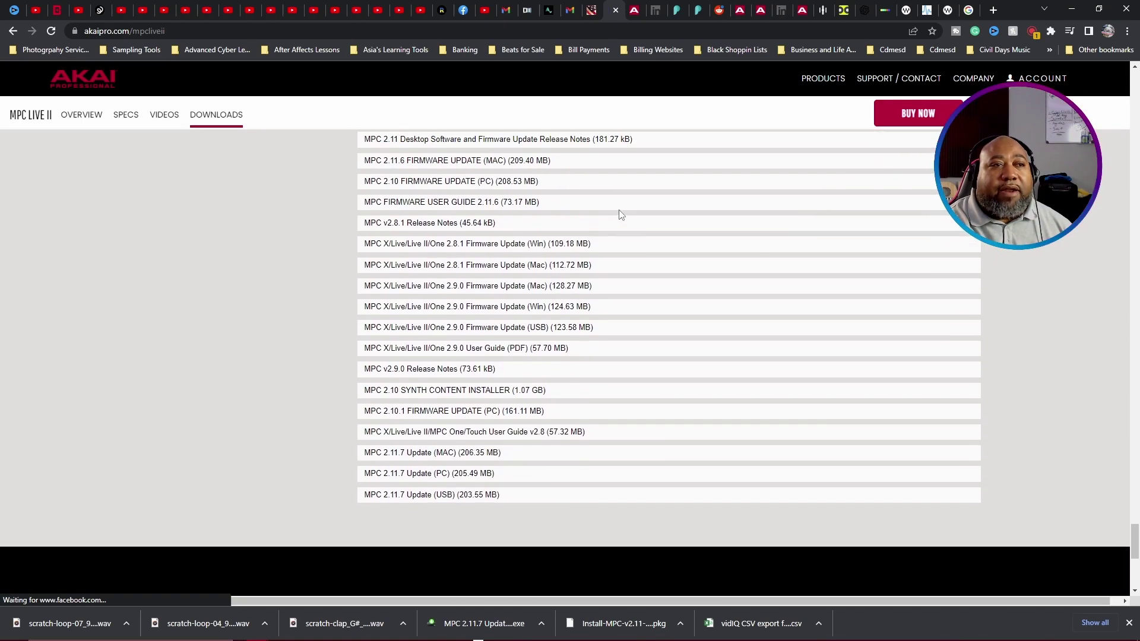
scroll(621, 214, down, 1)
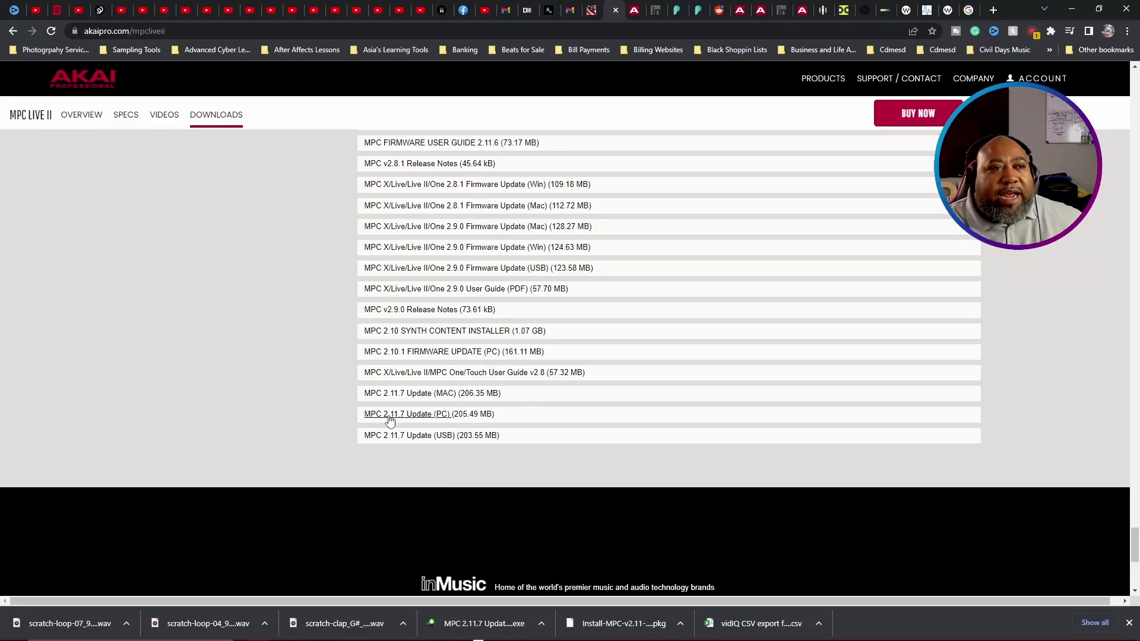
scroll(484, 482, up, 1)
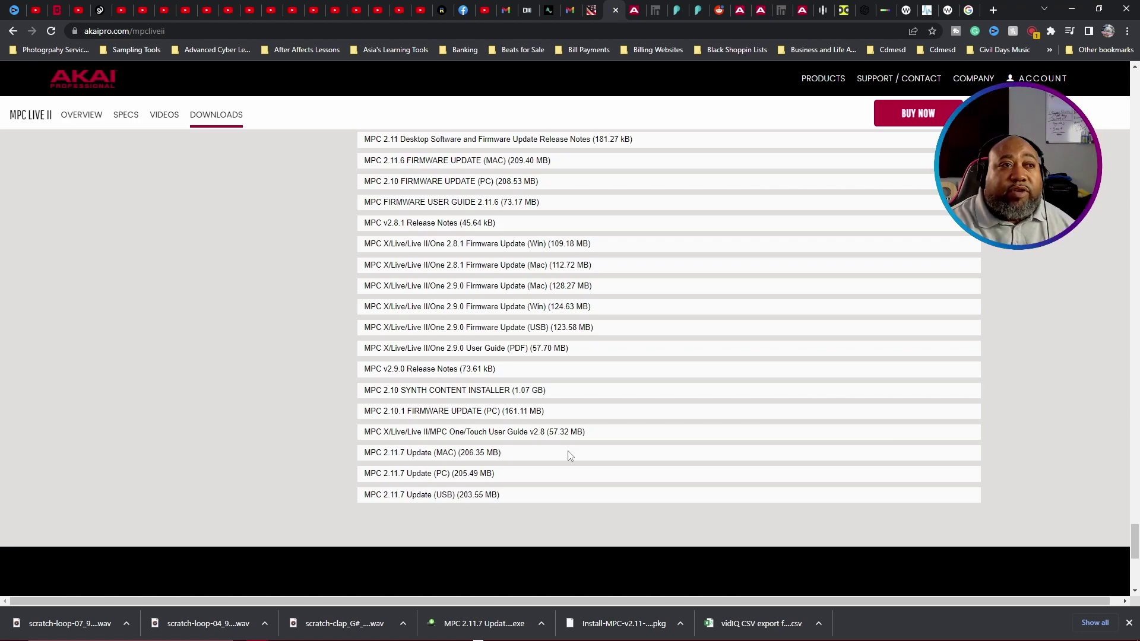
scroll(691, 448, up, 3)
scroll(692, 445, up, 2)
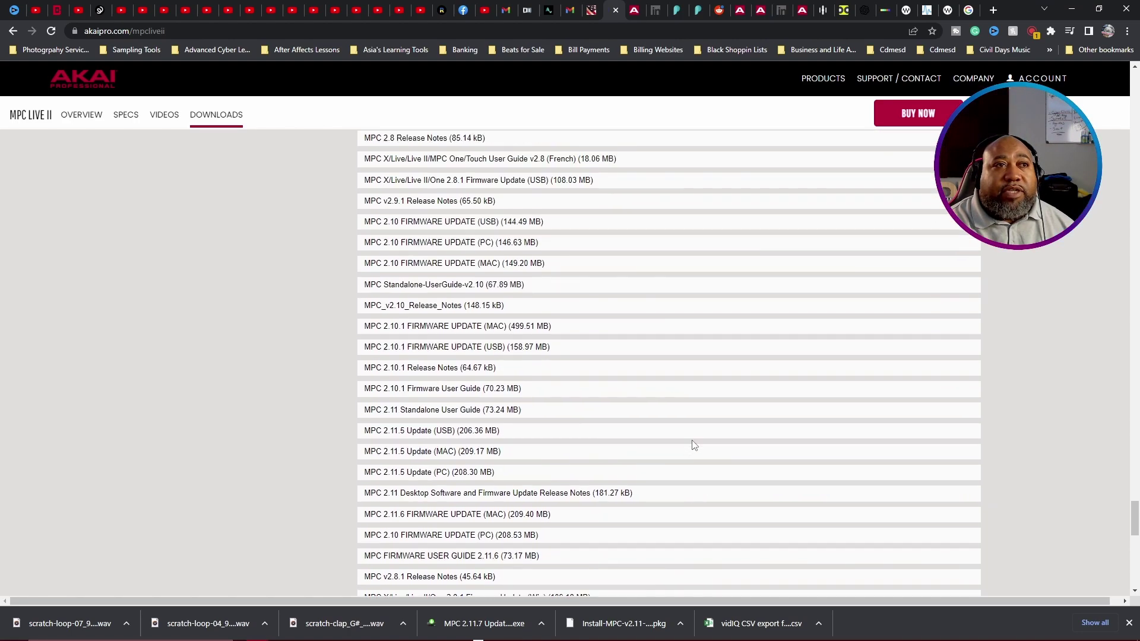
scroll(692, 446, up, 2)
scroll(692, 446, down, 5)
scroll(692, 445, down, 3)
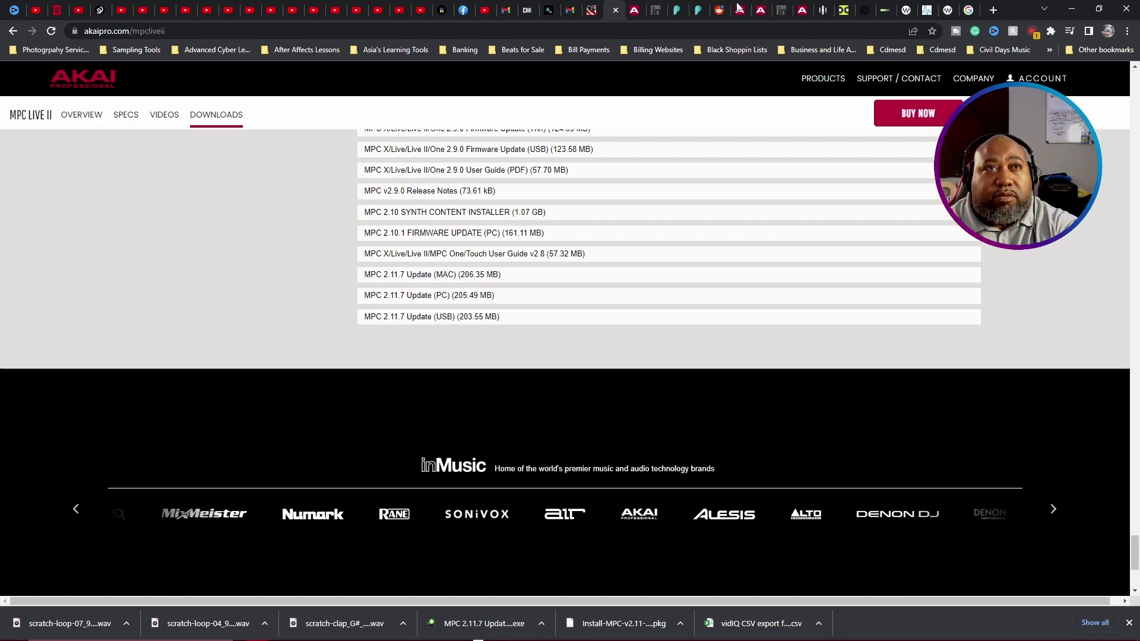
Step: Sign in to inMusic Profile and expand the MPC Live II's MPC 2.11 Desktop Software entry
click(783, 11)
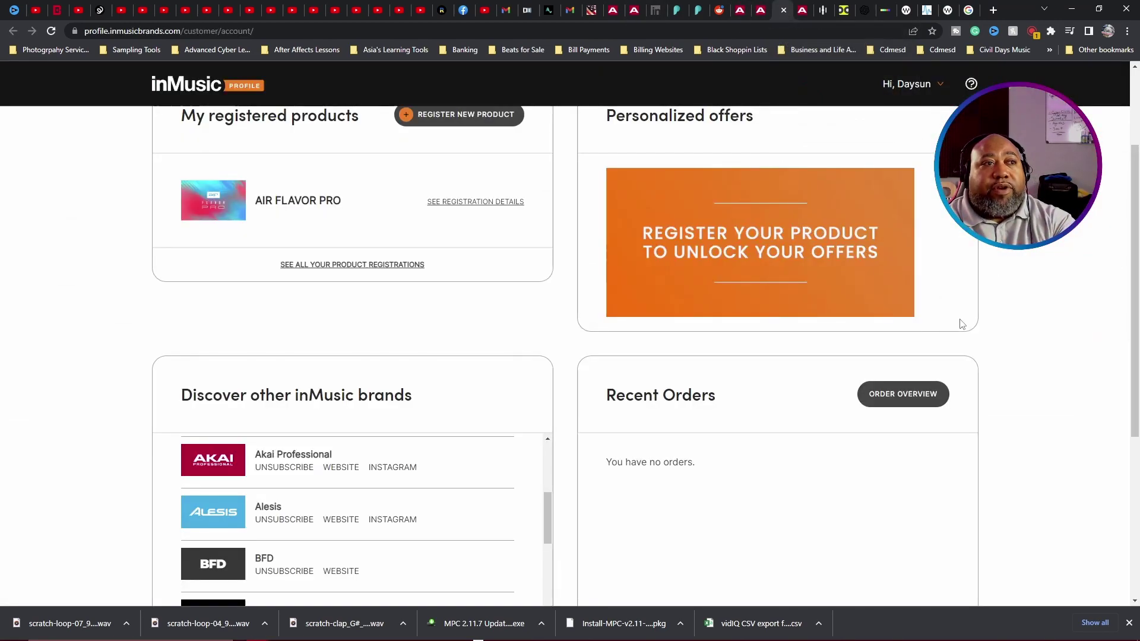
scroll(440, 222, down, 2)
scroll(440, 222, down, 1)
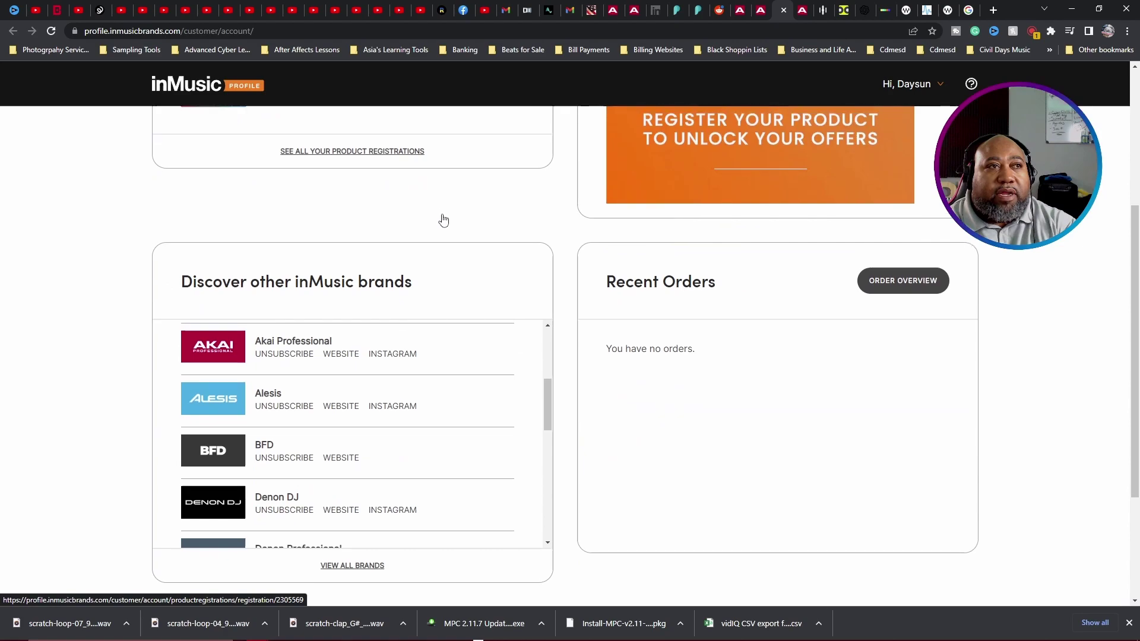
scroll(417, 394, up, 3)
click(354, 406)
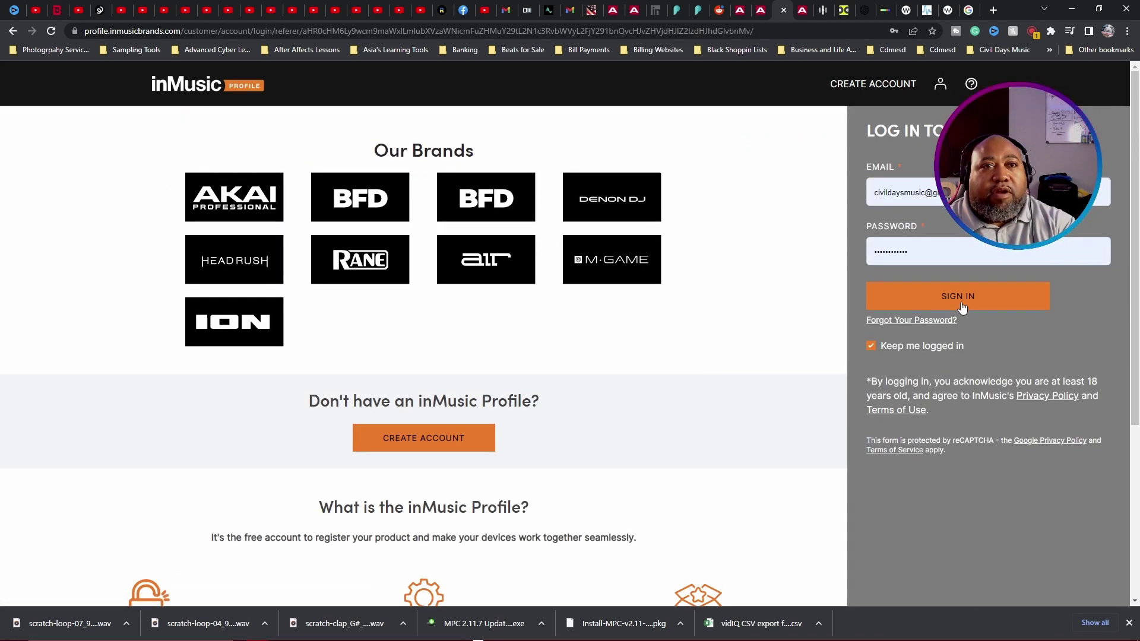
click(954, 302)
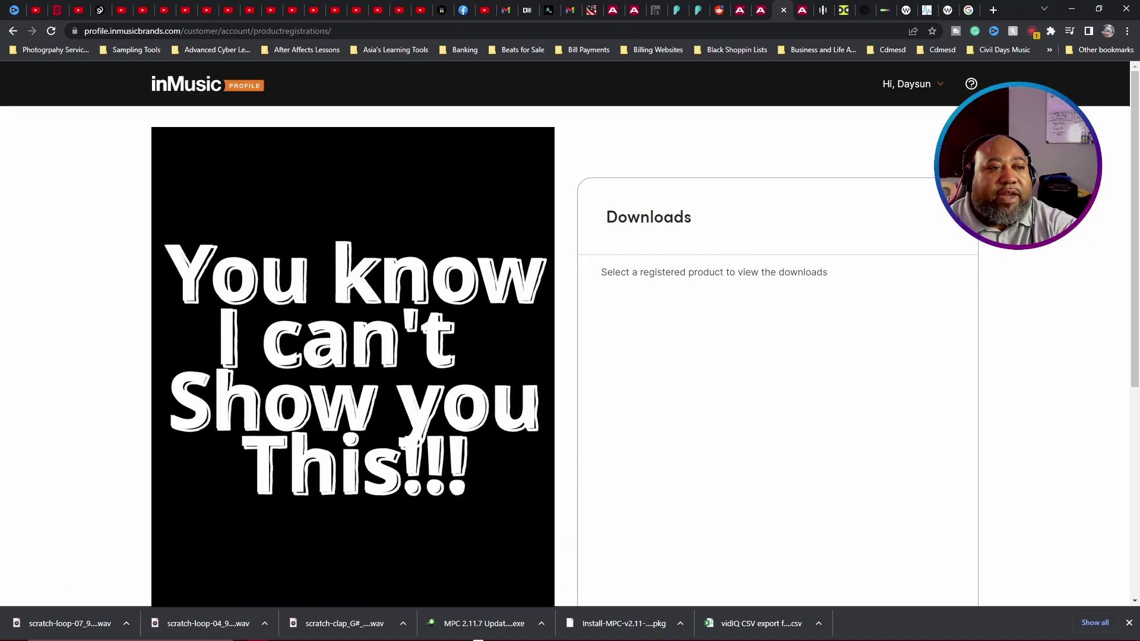
scroll(774, 356, down, 3)
scroll(715, 385, up, 3)
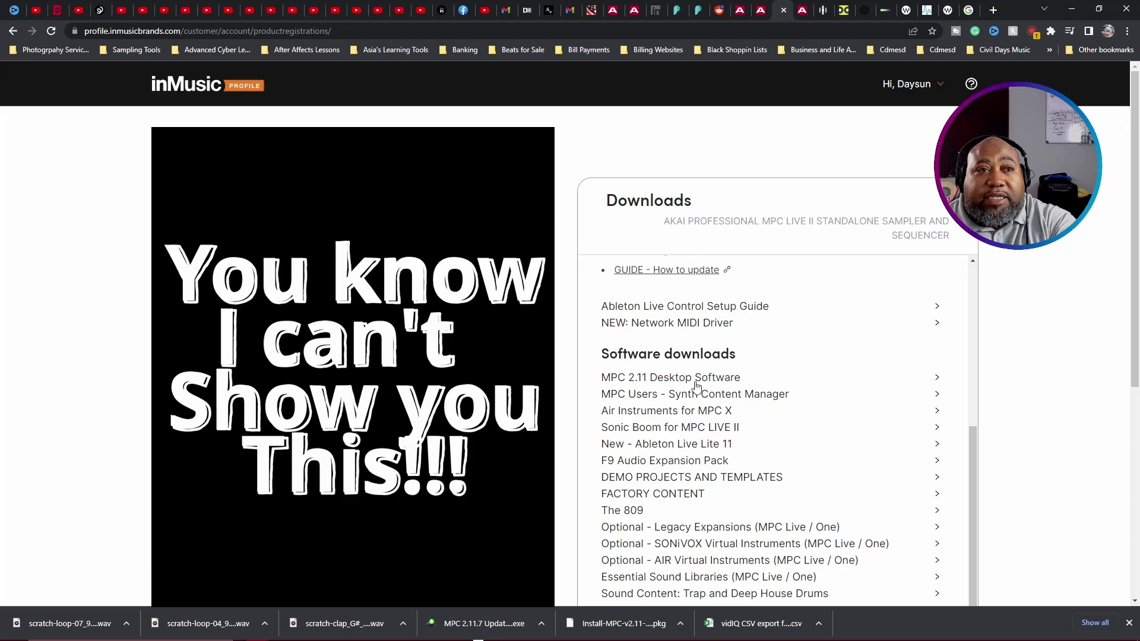
click(715, 378)
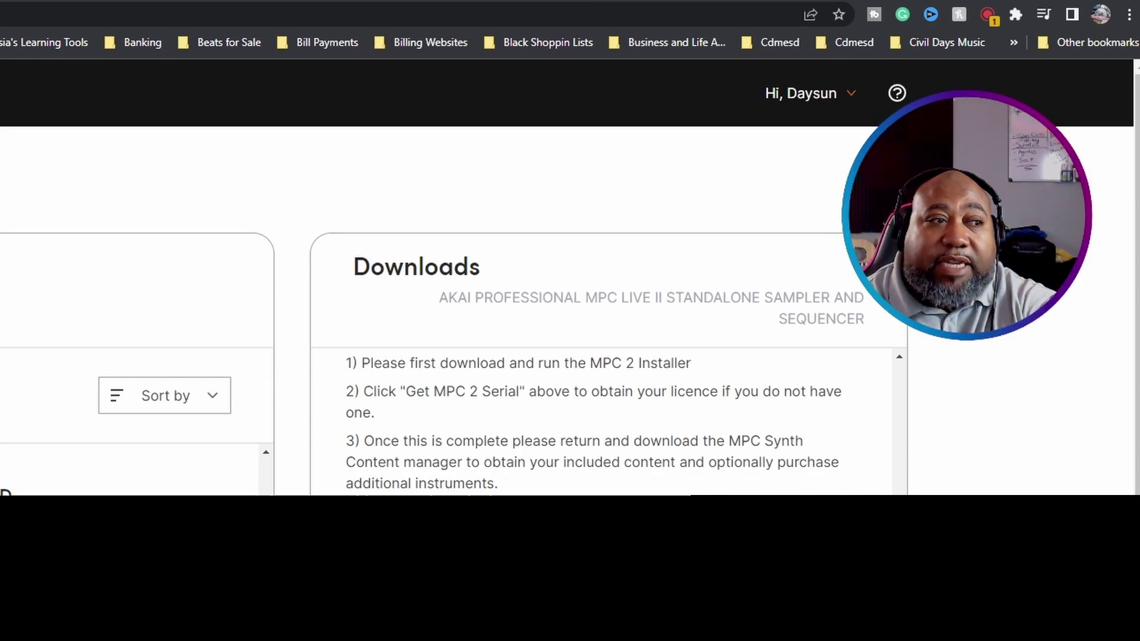
Step: Install MPC 2.11.7 with all components, the default VST folder and a desktop shortcut
key(alt+Tab)
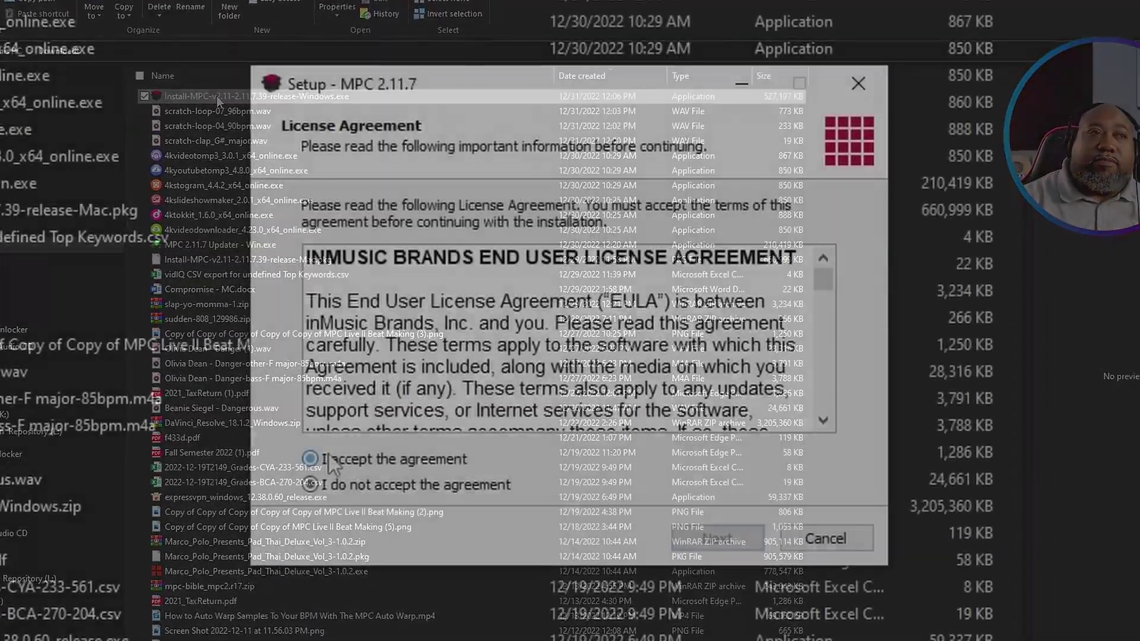
click(330, 459)
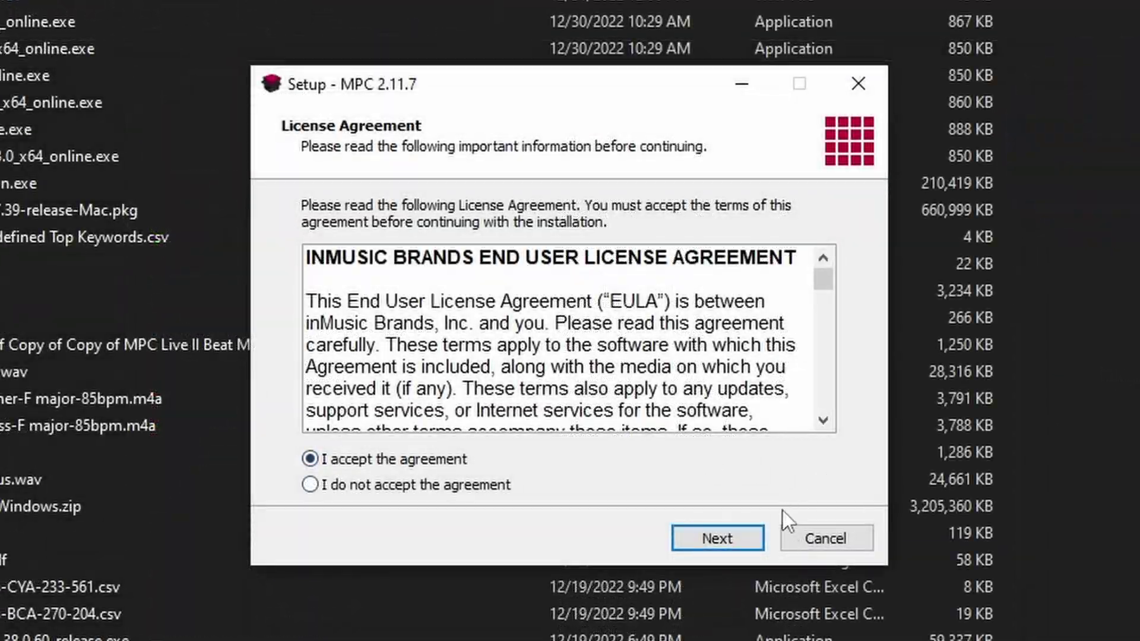
click(717, 539)
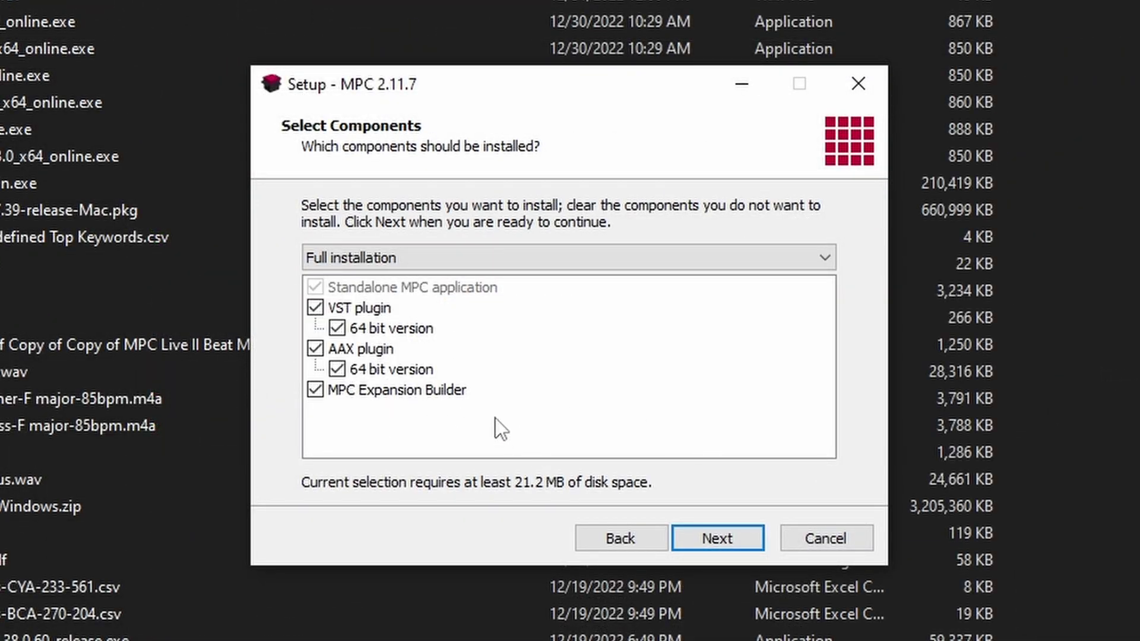
click(723, 553)
click(733, 536)
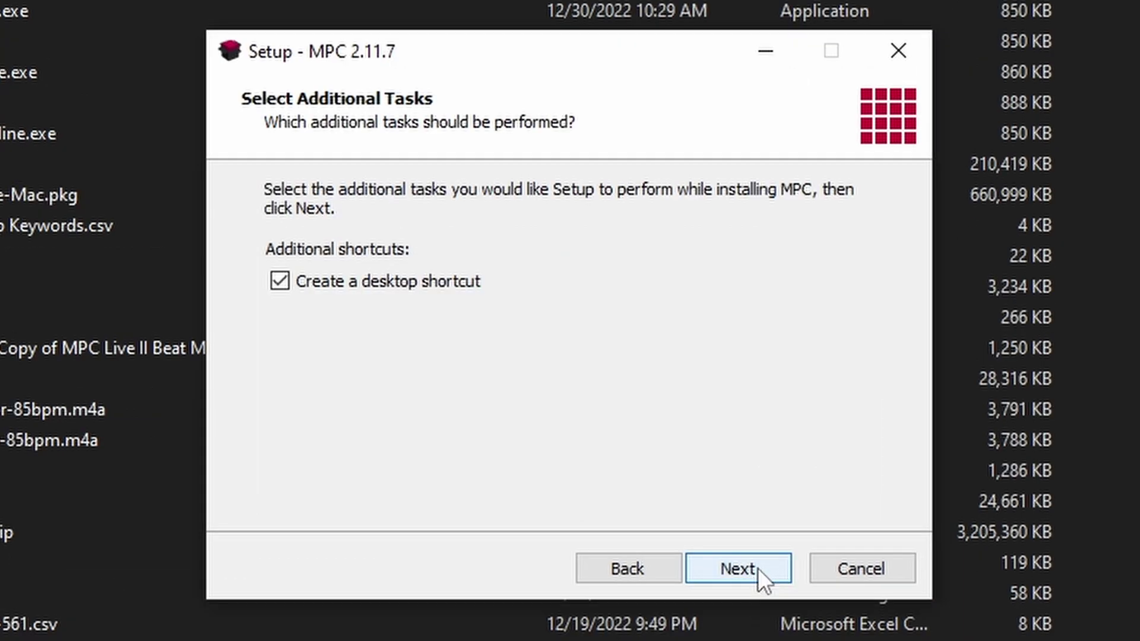
click(722, 573)
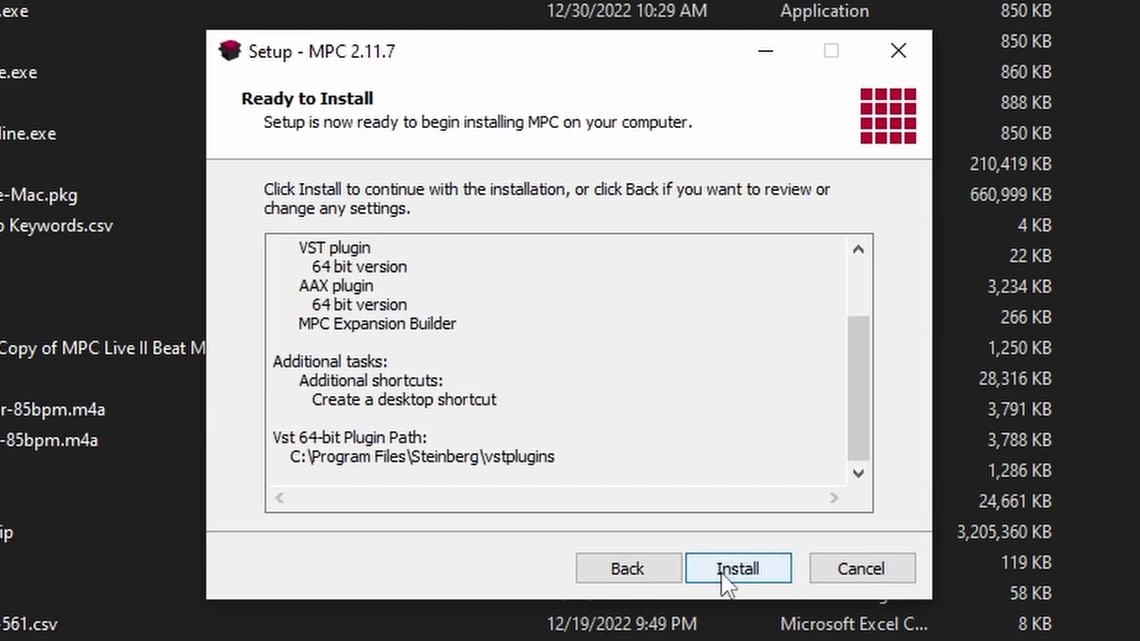
click(741, 567)
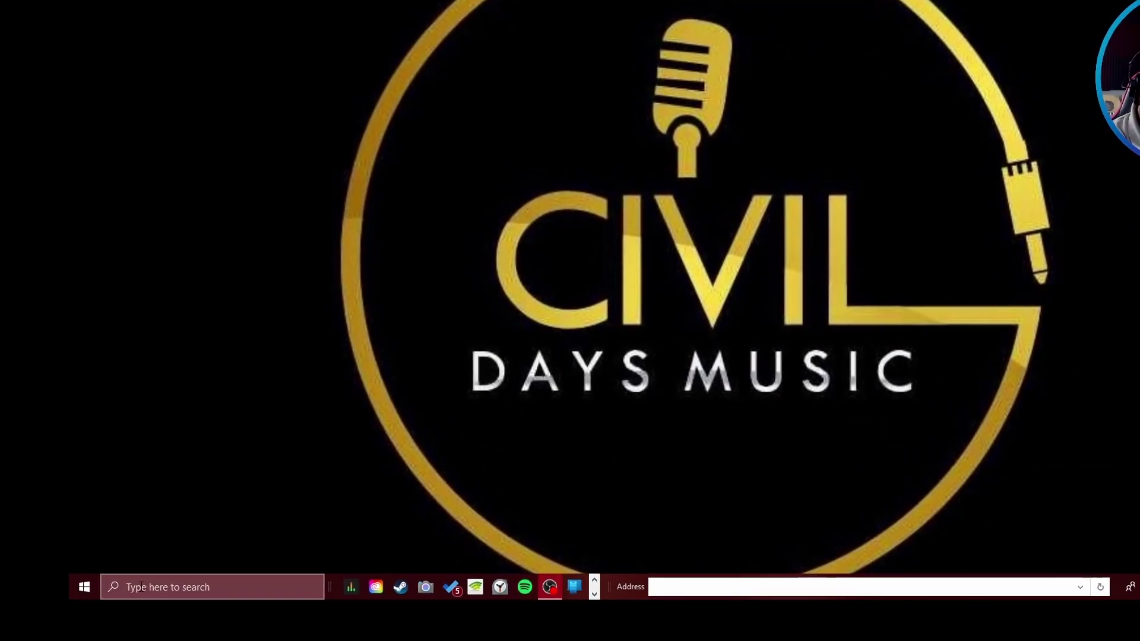
Step: Launch MPC from Windows search and confirm version 2.11.7 in Help > About MPC
click(120, 597)
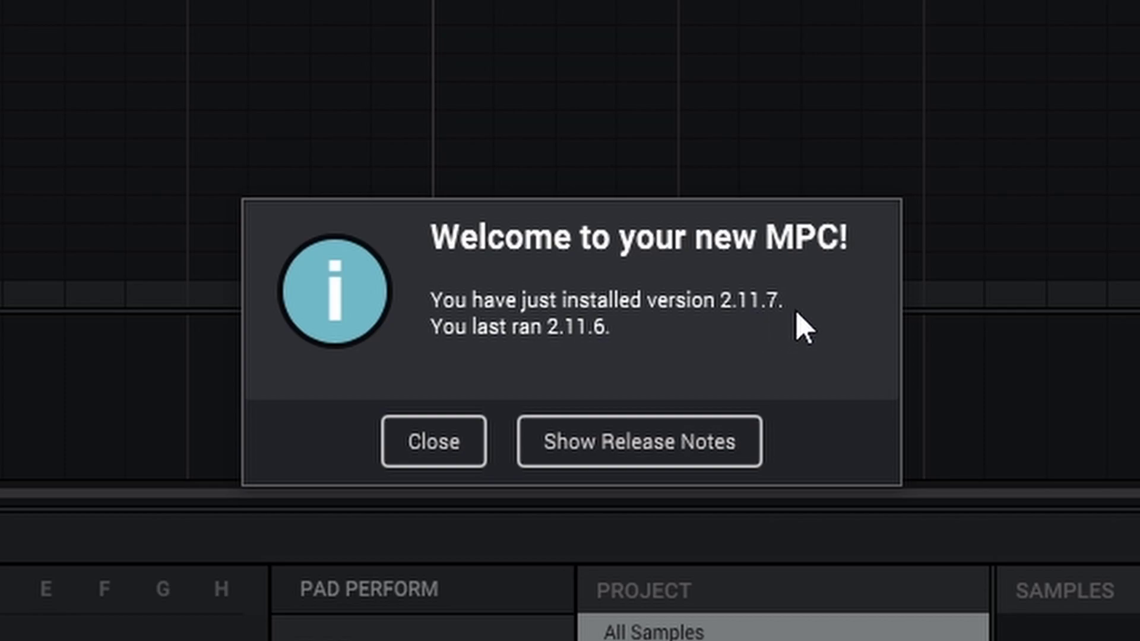
click(433, 440)
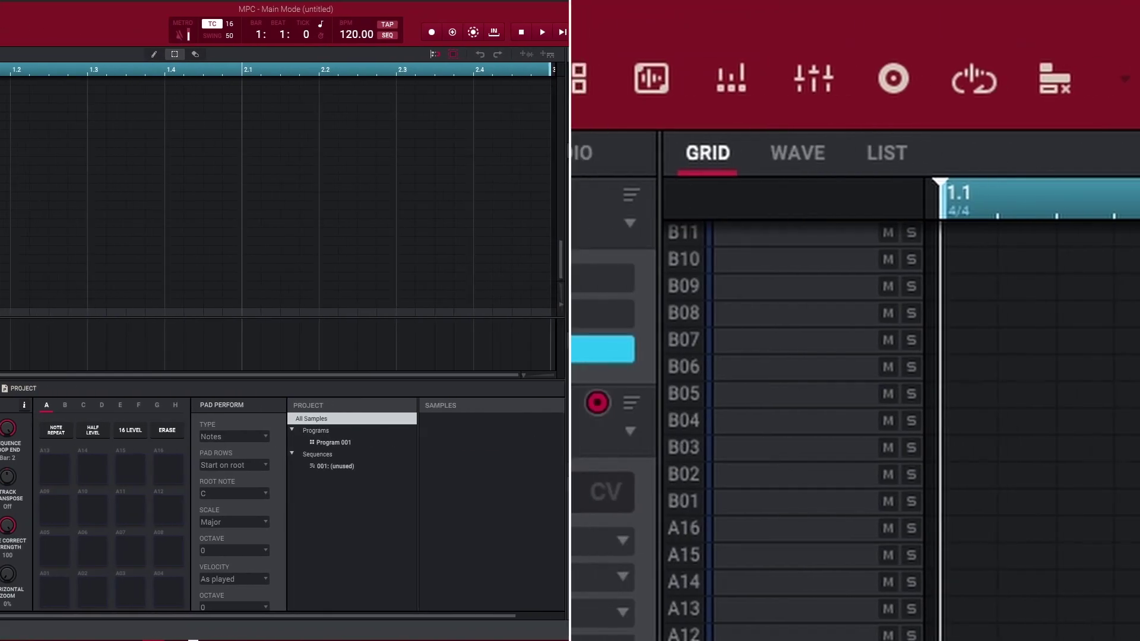
click(4, 30)
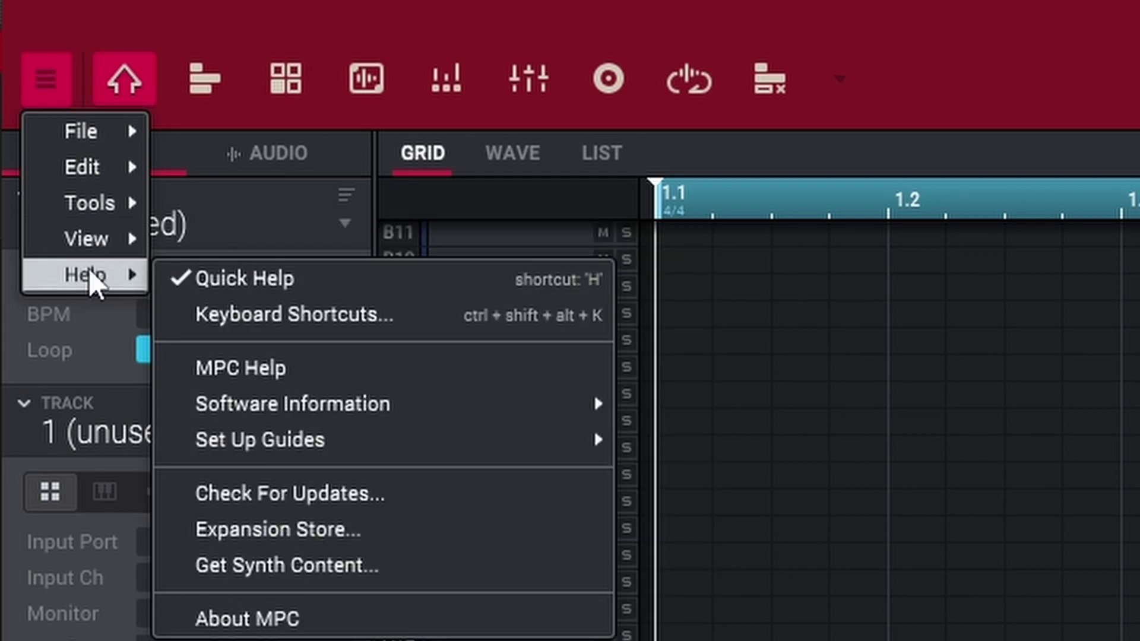
mouse_move(86, 274)
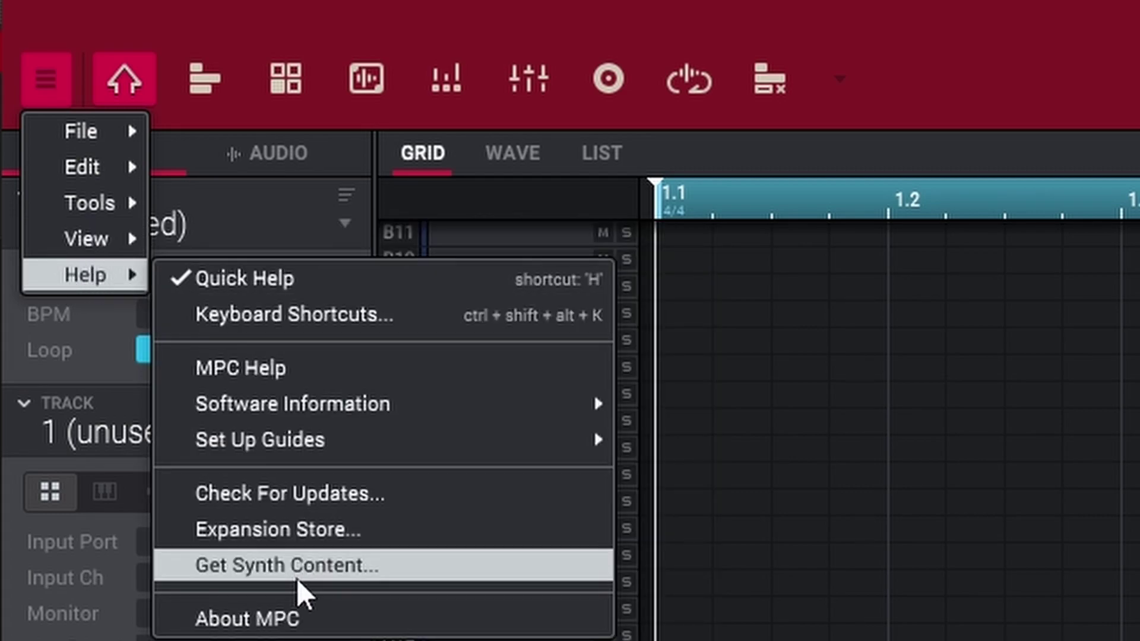
click(297, 621)
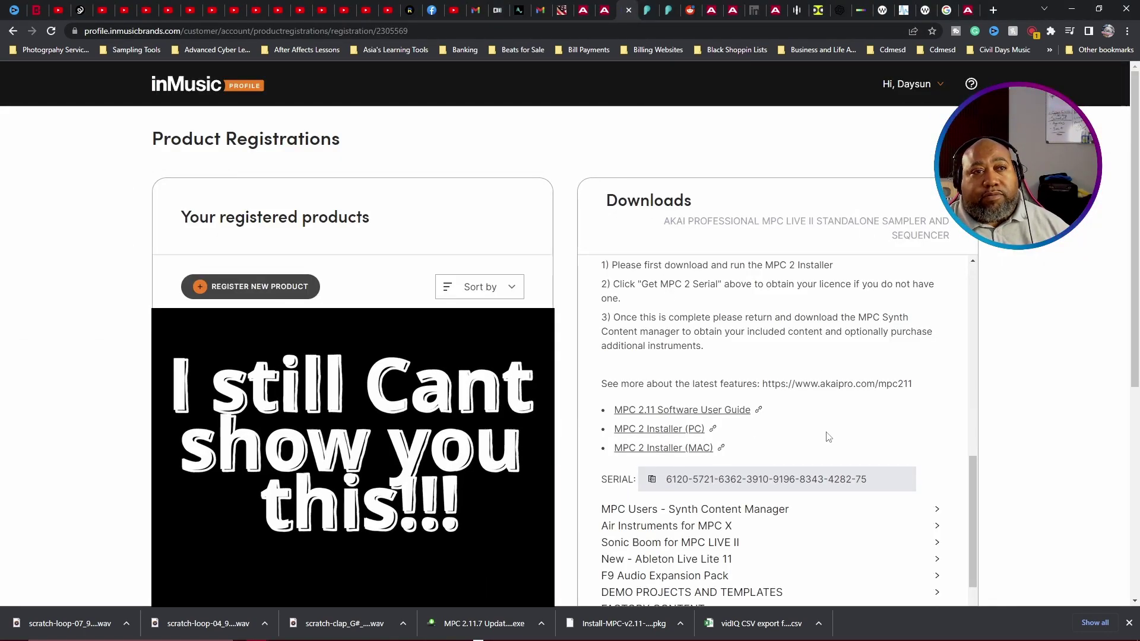
scroll(832, 427, up, 3)
Step: Collapse MPC 2.11 Desktop Software to reach the MPC 2.11 Firmware Update section
click(937, 383)
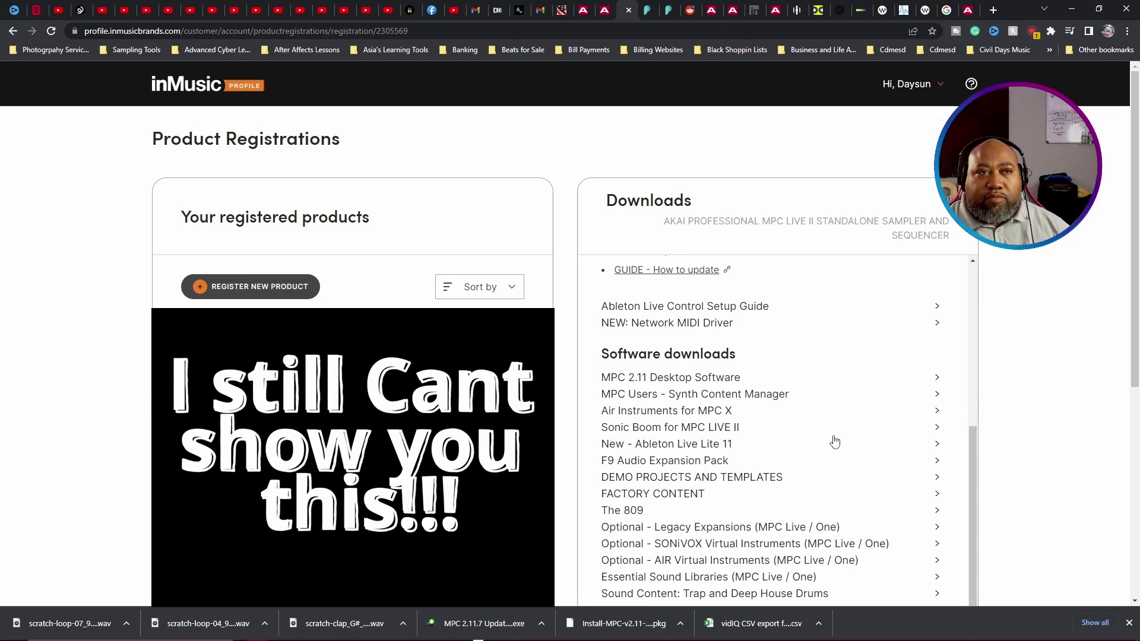
scroll(834, 442, up, 3)
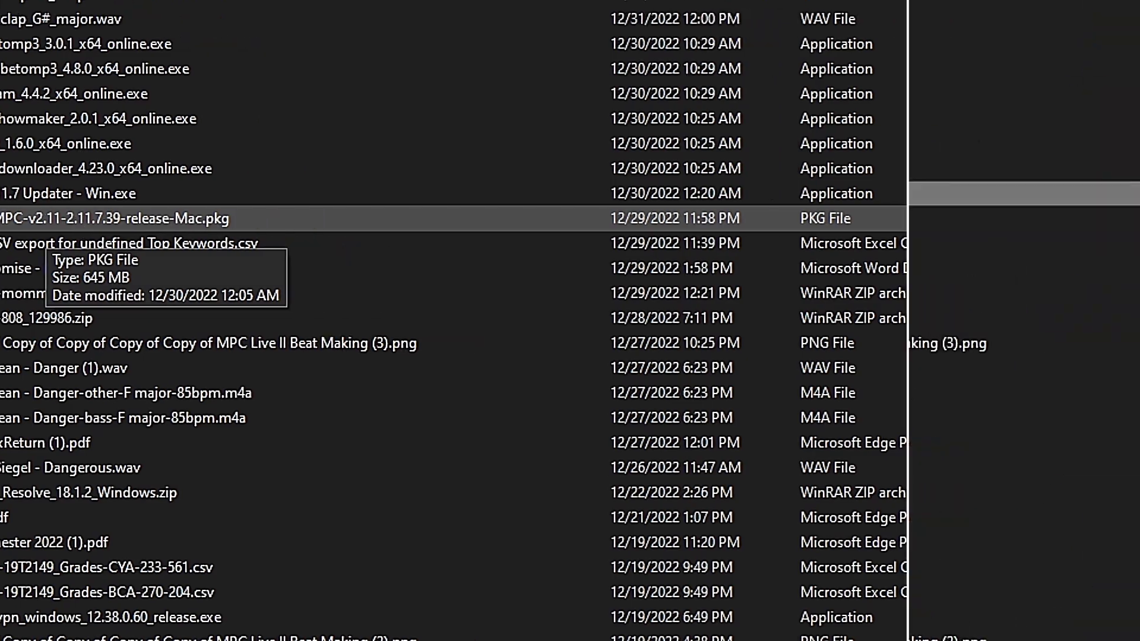
Step: Run 'MPC 2.11.7 Updater - Win.exe' from the Downloads folder
double_click(123, 196)
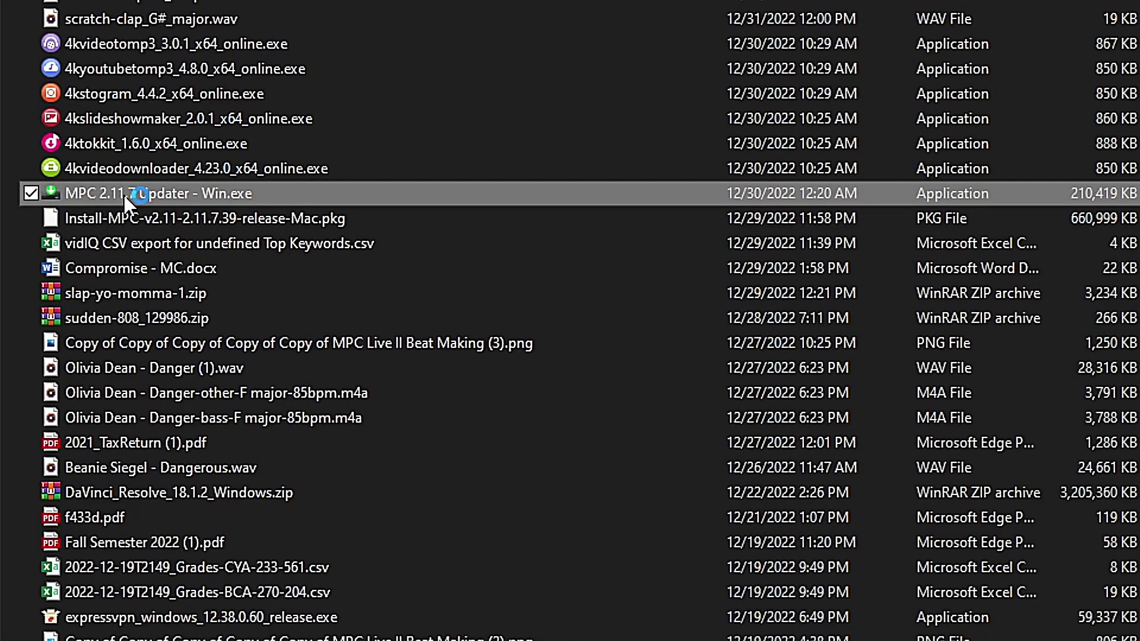